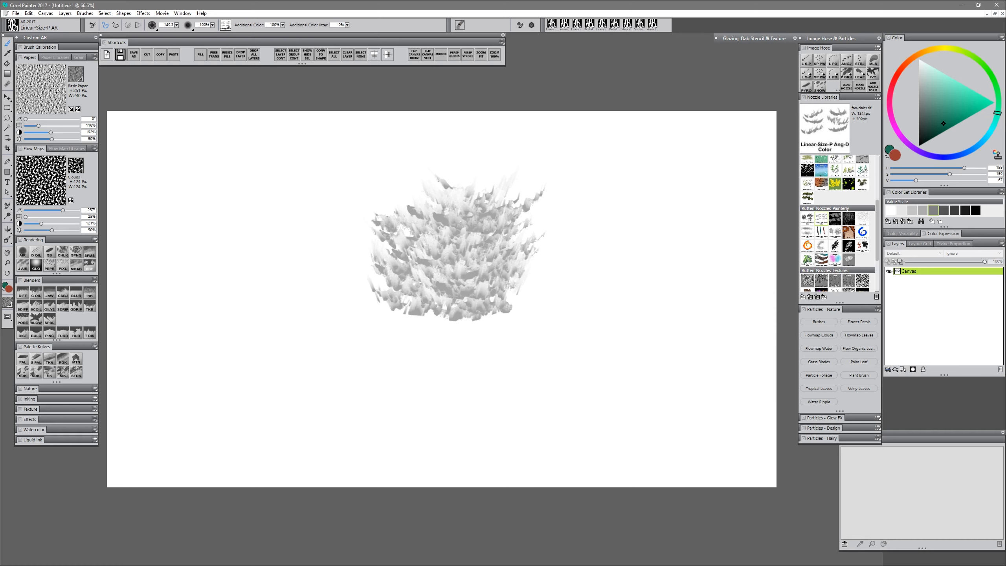
- Clear the grey test strokes from the canvas, remove the selection and add a new layer
key(ctrl+a)
key(Delete)
key(ctrl+d)
click(910, 369)
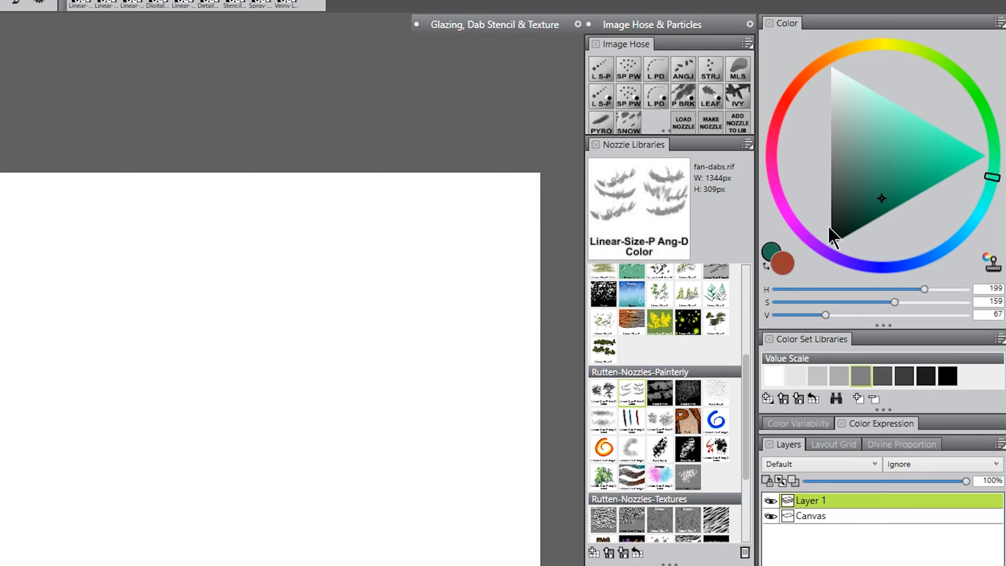
- Paint a dark teal patch and a purple patch beside it on Layer 1 with the Linear-Size-P Angle-D Color brush and fan-dabs nozzle
click(877, 203)
drag(880, 206, 879, 207)
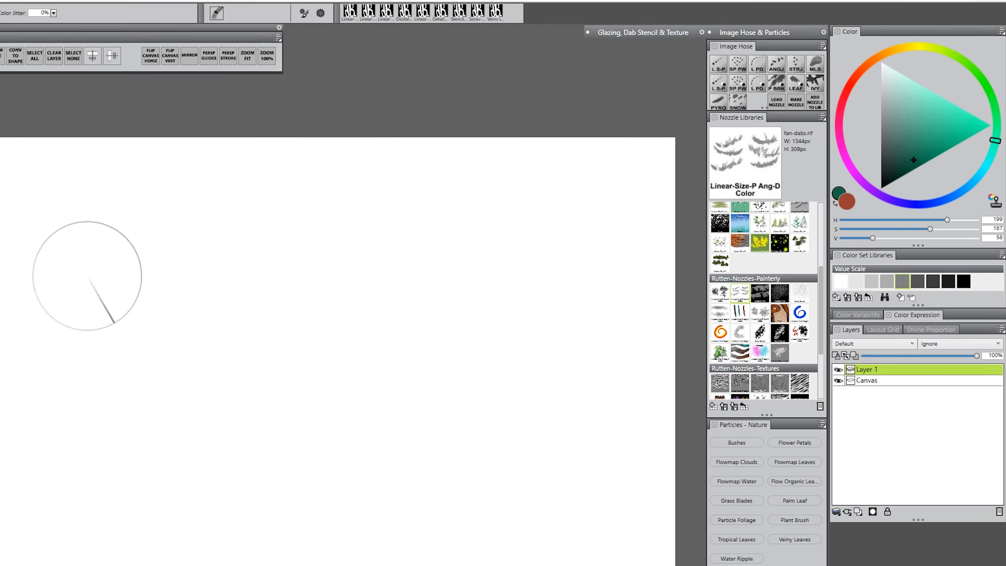
mouse_move(365, 224)
mouse_down()
mouse_move(378, 320)
mouse_move(352, 294)
mouse_move(342, 230)
mouse_move(386, 216)
mouse_move(406, 225)
mouse_move(401, 314)
mouse_move(350, 312)
mouse_move(352, 328)
mouse_move(421, 351)
mouse_up()
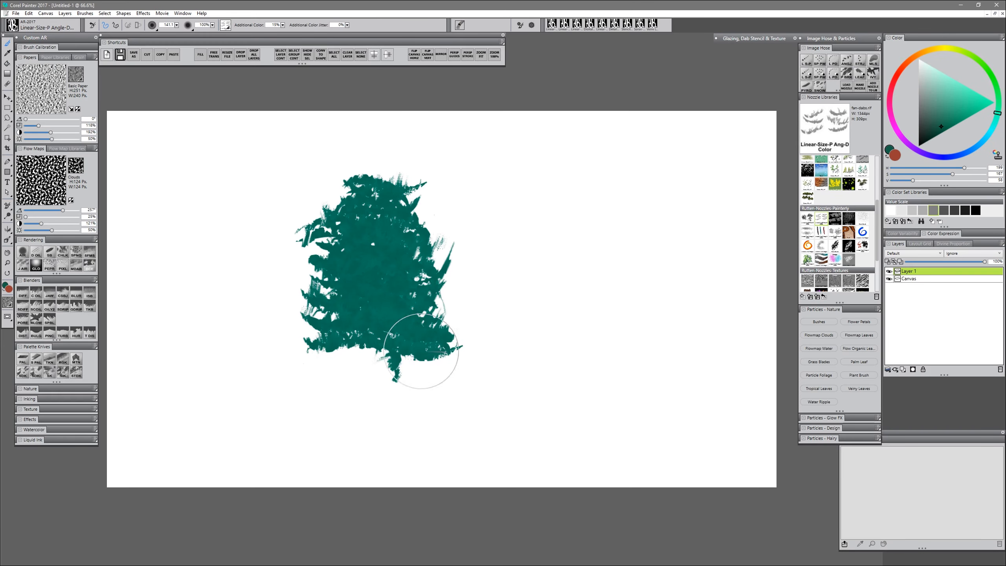
click(918, 150)
mouse_move(533, 214)
mouse_down()
mouse_move(552, 314)
mouse_move(512, 180)
mouse_move(521, 281)
mouse_move(589, 321)
mouse_move(645, 378)
mouse_up()
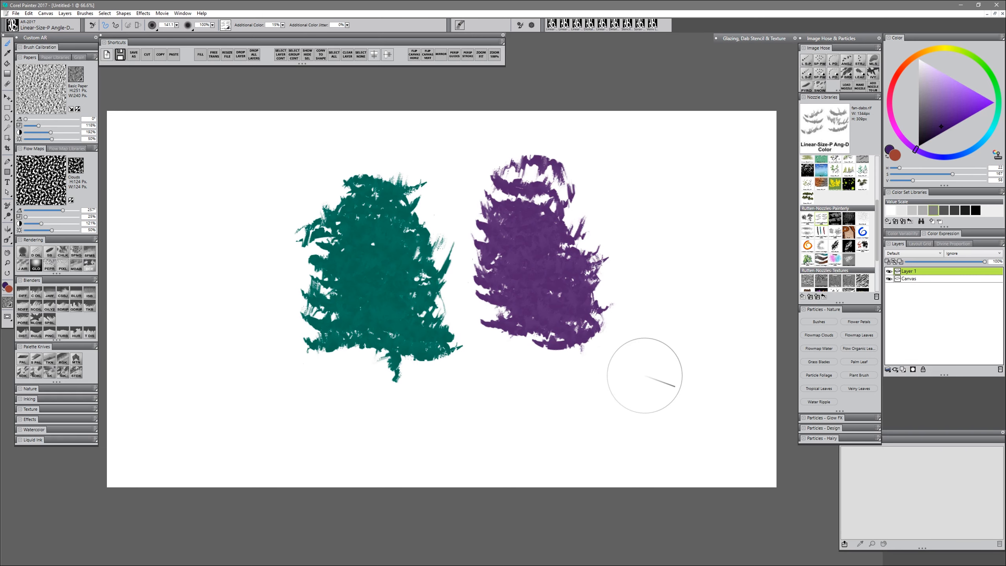
- Airbrush a soft red patch beside the purple one with Digital Airbrush G, set the other colour to bright blue and airbrush over the patch again
click(22, 252)
mouse_move(713, 166)
mouse_down()
mouse_move(742, 181)
mouse_move(642, 220)
mouse_move(630, 250)
mouse_move(676, 263)
mouse_move(678, 293)
mouse_move(715, 302)
mouse_move(703, 328)
mouse_up()
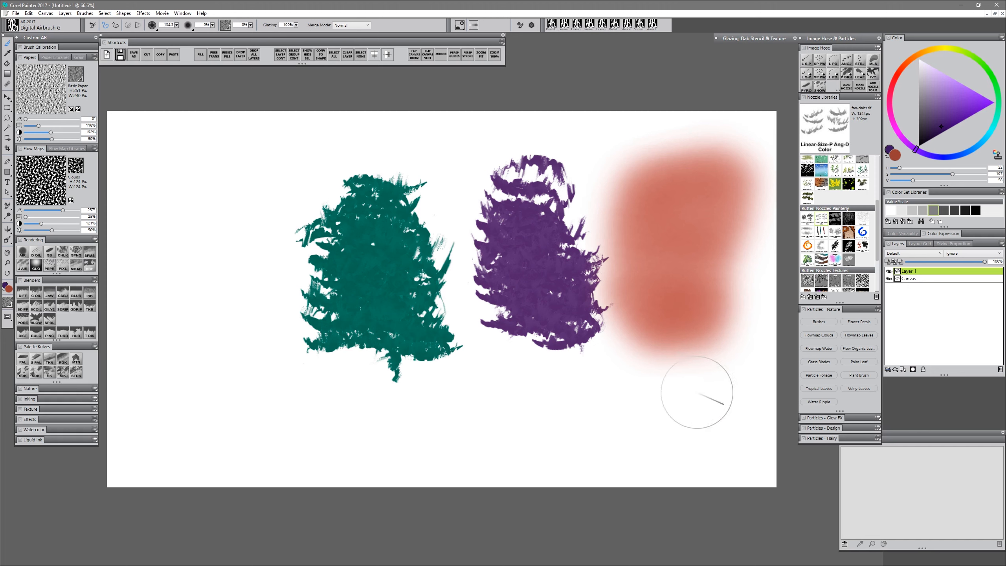
click(978, 147)
click(992, 101)
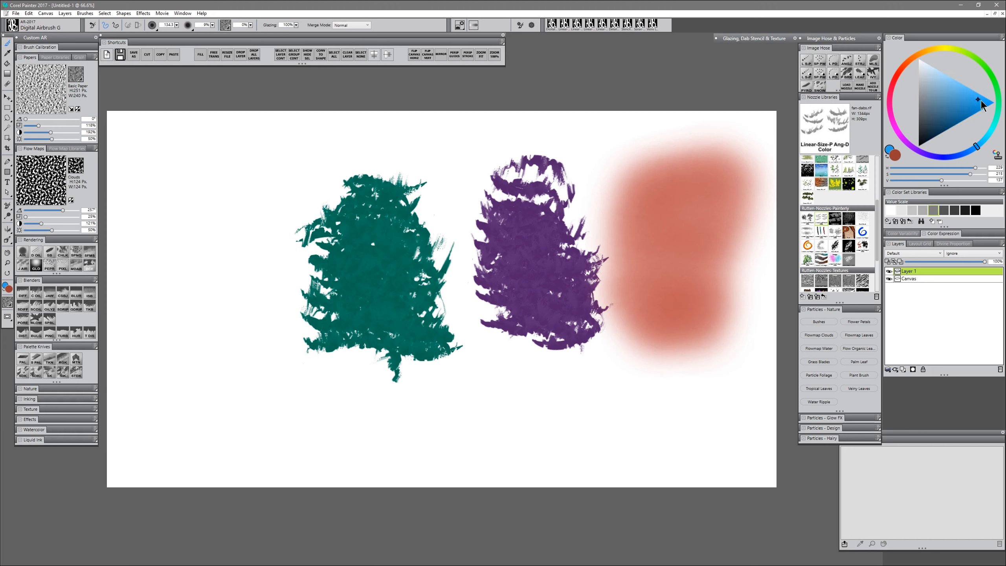
mouse_move(647, 169)
mouse_down()
mouse_move(612, 195)
mouse_move(608, 239)
mouse_move(642, 321)
mouse_move(630, 355)
mouse_up()
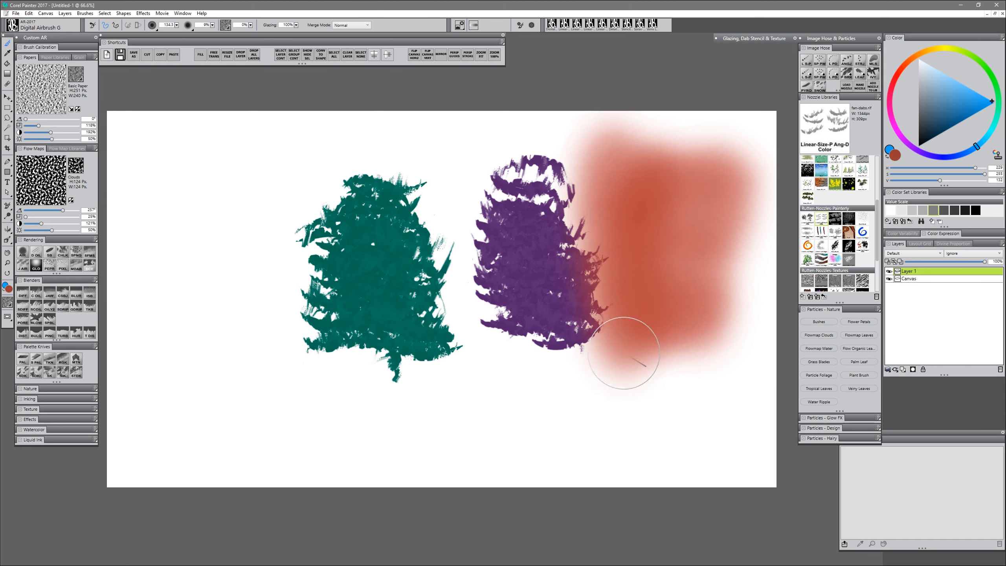
- Change the red colour swatch to dark blue and airbrush a soft patch beside the teal one
click(894, 154)
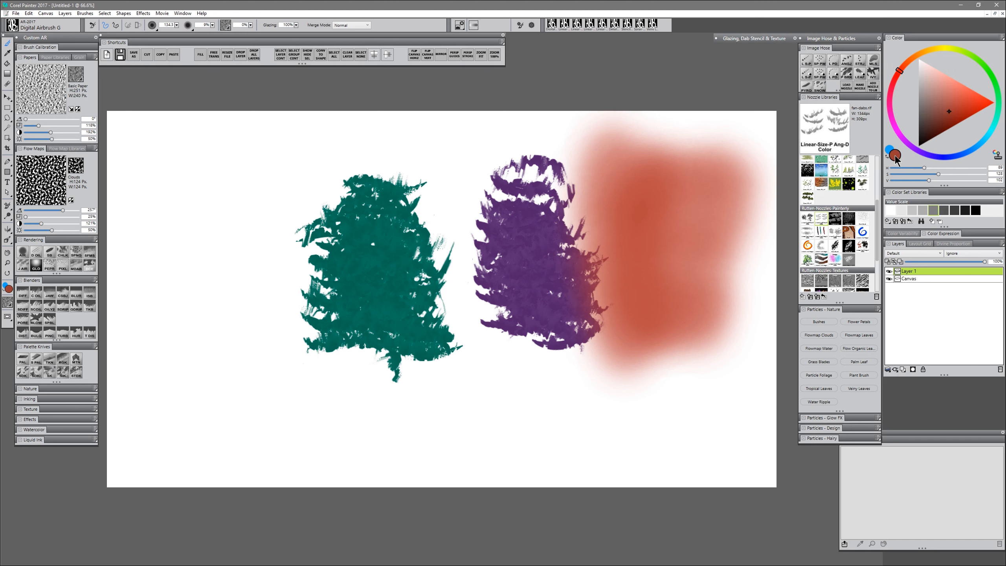
drag(933, 158, 945, 157)
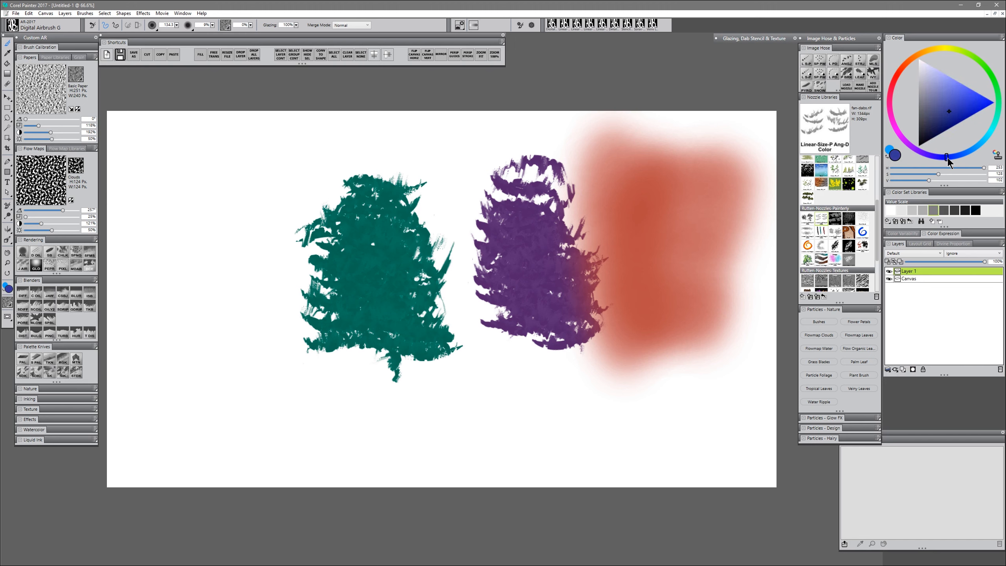
mouse_move(238, 175)
mouse_down()
mouse_move(182, 282)
mouse_move(250, 260)
mouse_move(254, 415)
mouse_up()
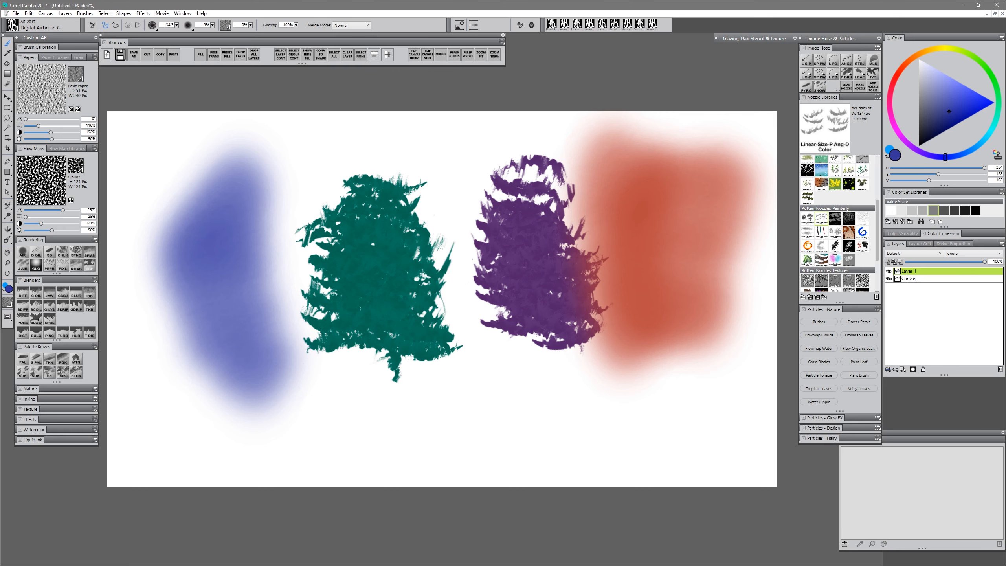
- Clear Layer 1 and paint a wide cluster of grey plants with the leafy plant nozzle and the Linear-Size-P AR brush
key(ctrl+a)
key(Delete)
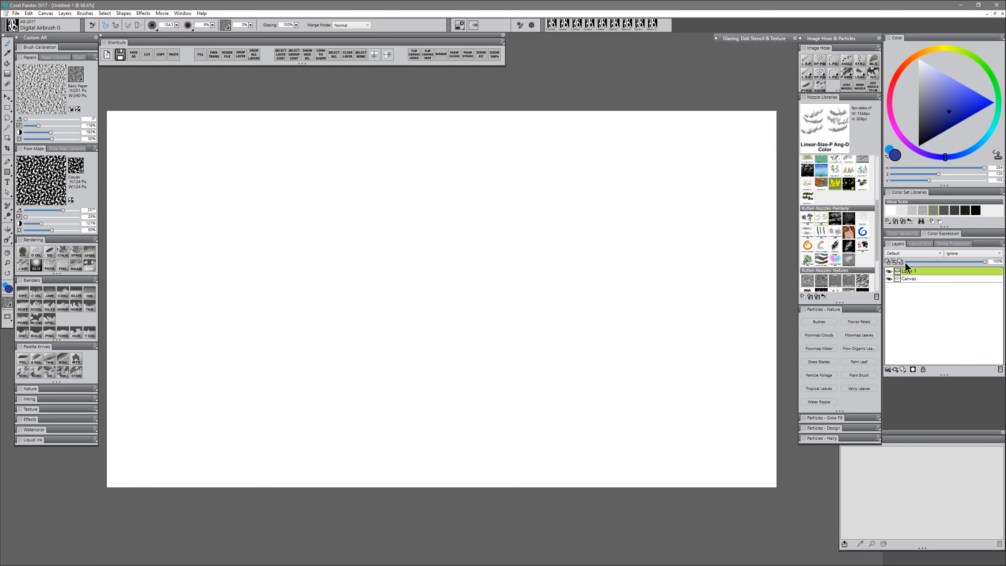
click(862, 171)
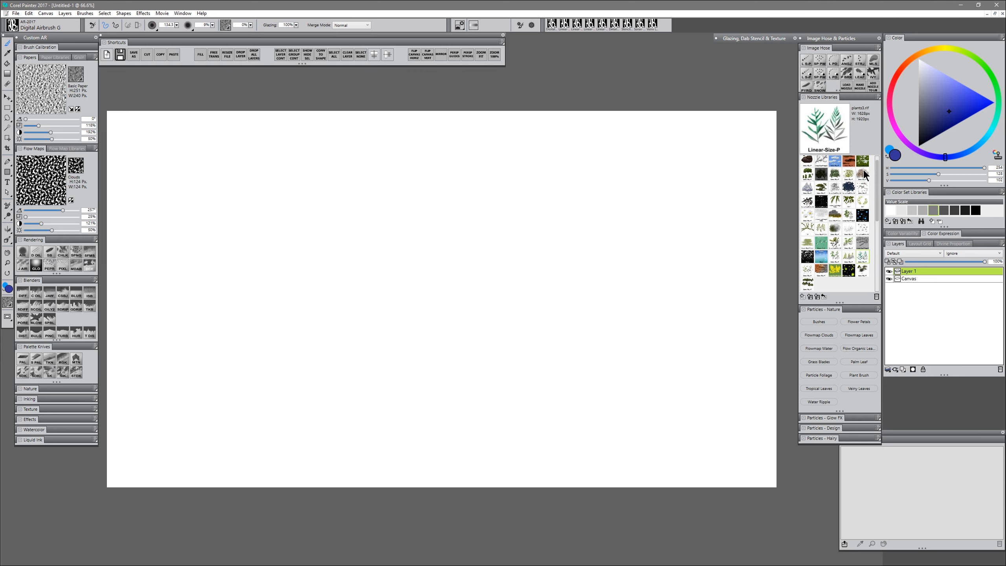
click(807, 60)
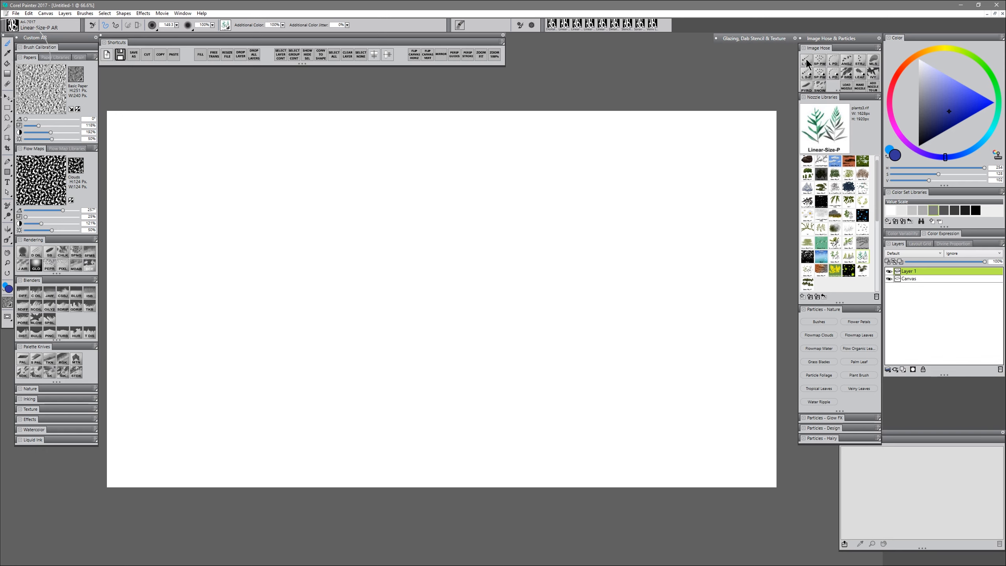
mouse_move(370, 262)
mouse_down()
mouse_move(514, 263)
mouse_move(461, 315)
mouse_move(346, 332)
mouse_move(326, 371)
mouse_move(551, 381)
mouse_up()
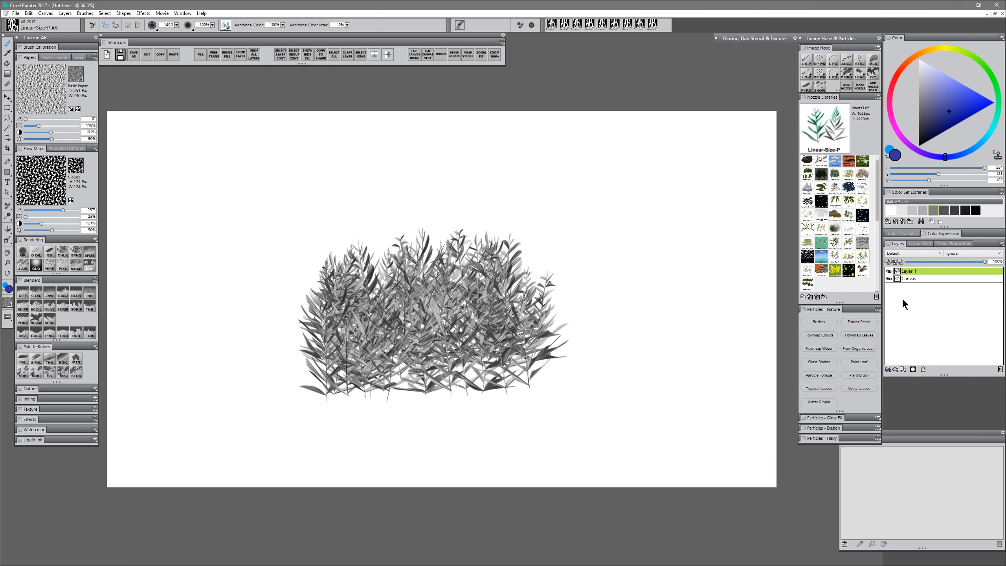
click(807, 74)
mouse_move(658, 253)
mouse_down()
mouse_move(636, 269)
mouse_move(669, 349)
mouse_move(700, 380)
mouse_up()
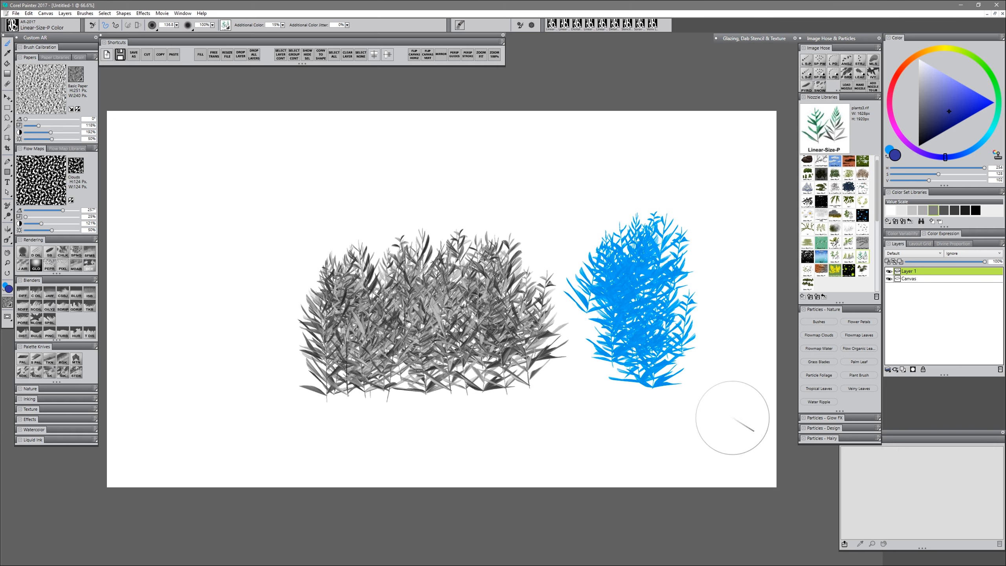
key(ctrl+z)
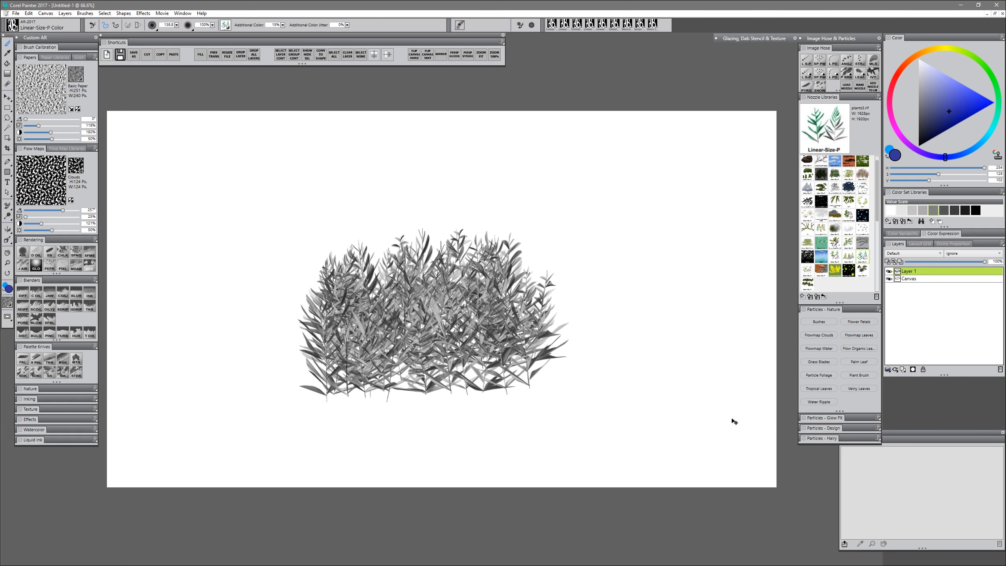
- Select the content of Layer 1 and add a new layer named tinting above it
right_click(907, 270)
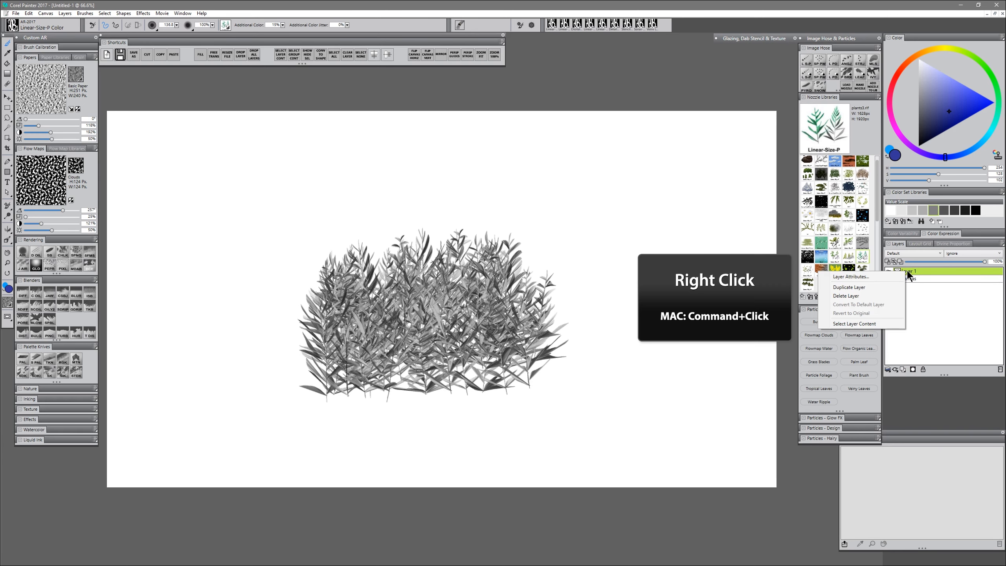
click(855, 324)
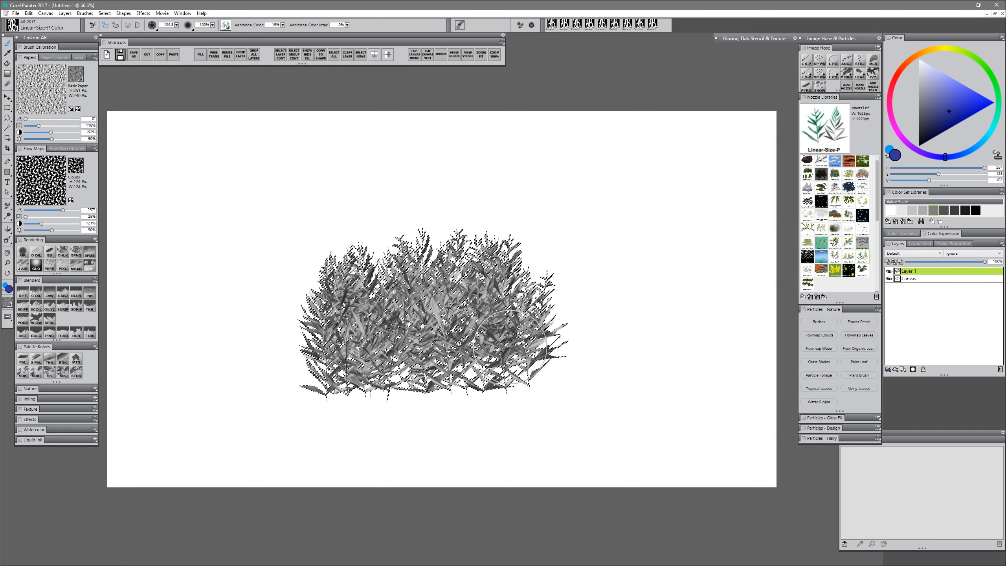
click(902, 370)
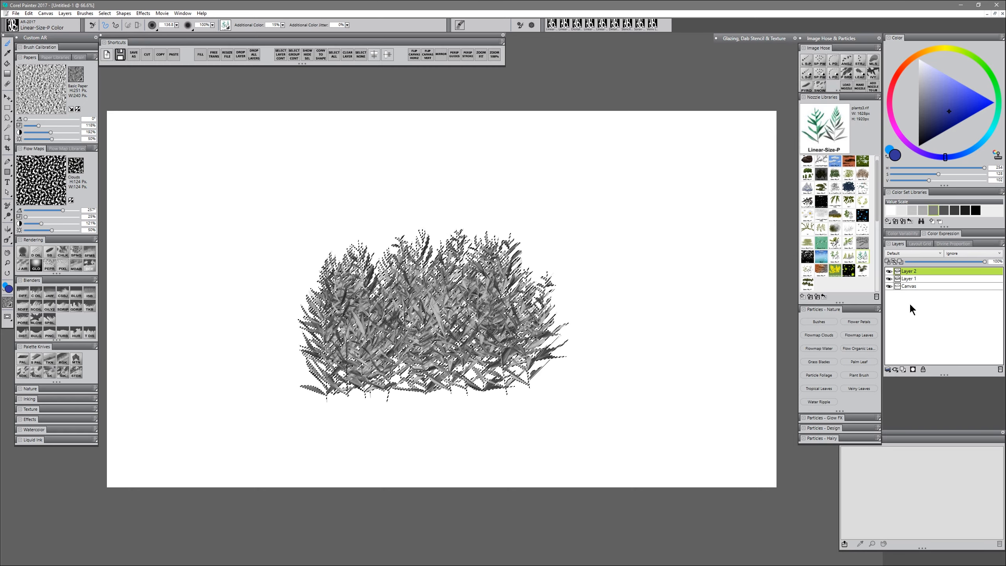
double_click(911, 271)
text(tintin)
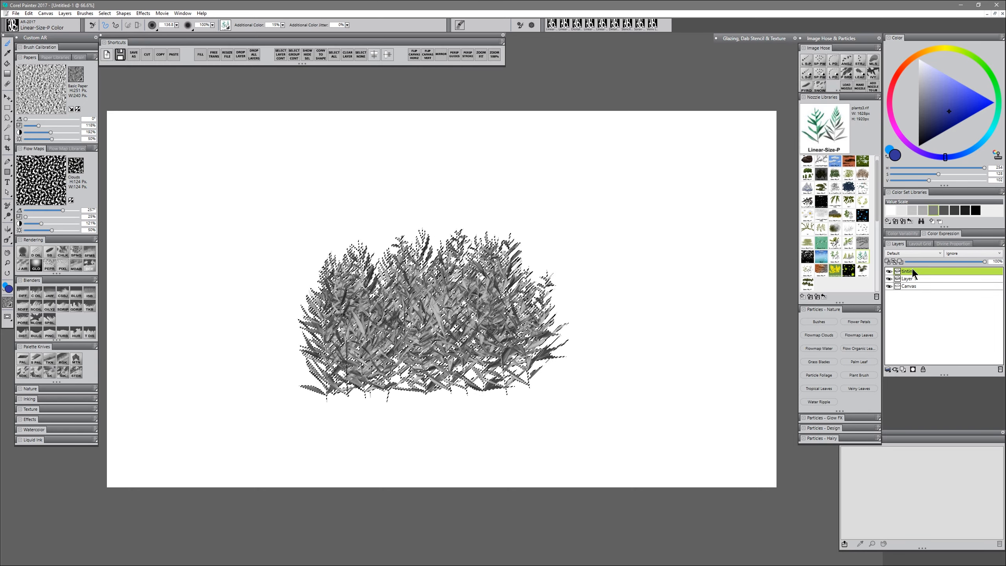
text(g)
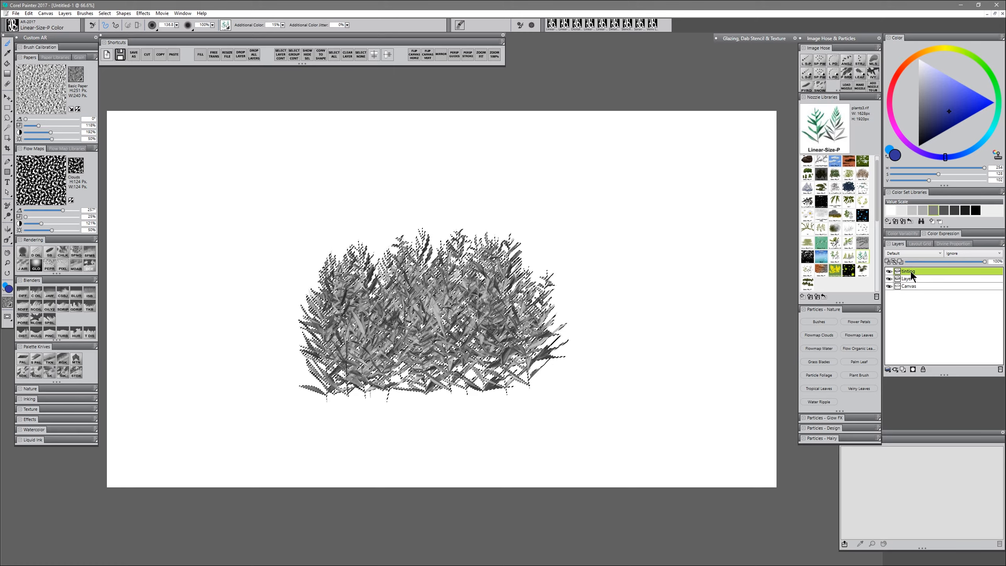
- Hide the selection marquee and set the tinting layer's composite method to Multiply
click(105, 13)
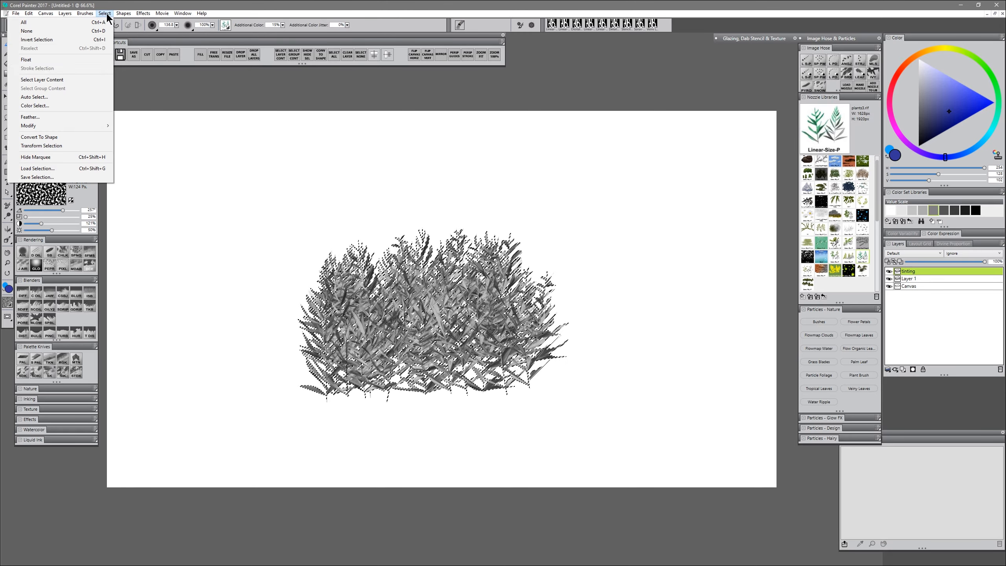
click(73, 157)
click(903, 254)
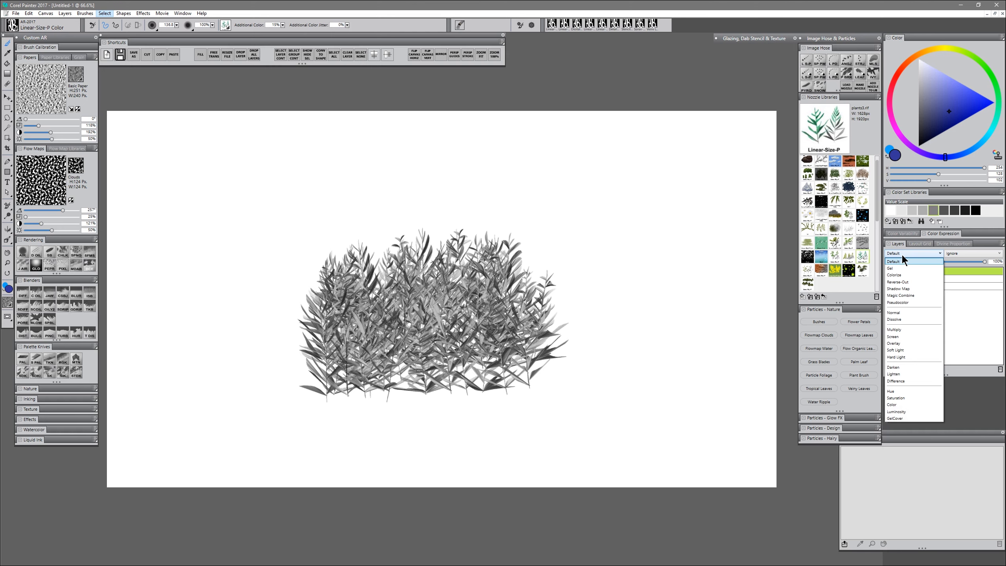
click(898, 329)
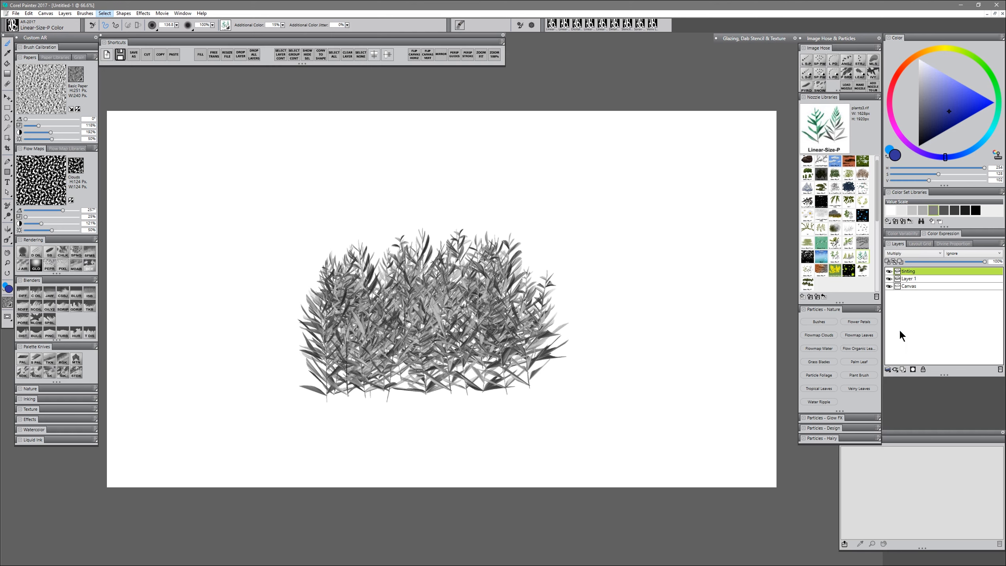
- Choose a dark green and tint the selected grey plants on the tinting layer with Digital Airbrush G
click(982, 62)
click(943, 119)
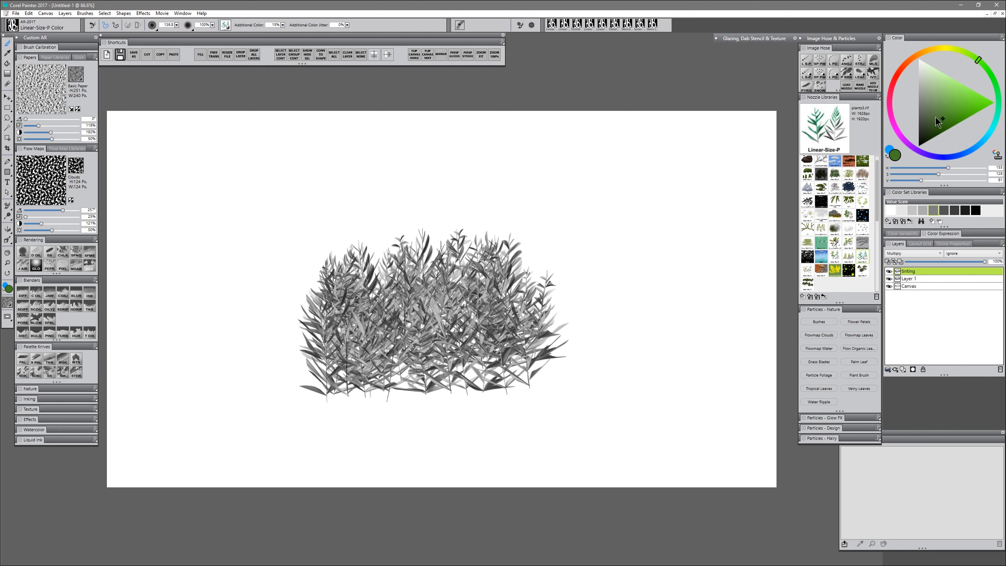
click(22, 255)
mouse_move(408, 254)
mouse_down()
mouse_move(313, 267)
mouse_move(543, 286)
mouse_move(277, 341)
mouse_move(292, 366)
mouse_move(371, 382)
mouse_move(589, 398)
mouse_move(521, 249)
mouse_move(424, 254)
mouse_move(441, 378)
mouse_move(342, 335)
mouse_move(397, 328)
mouse_move(457, 350)
mouse_up()
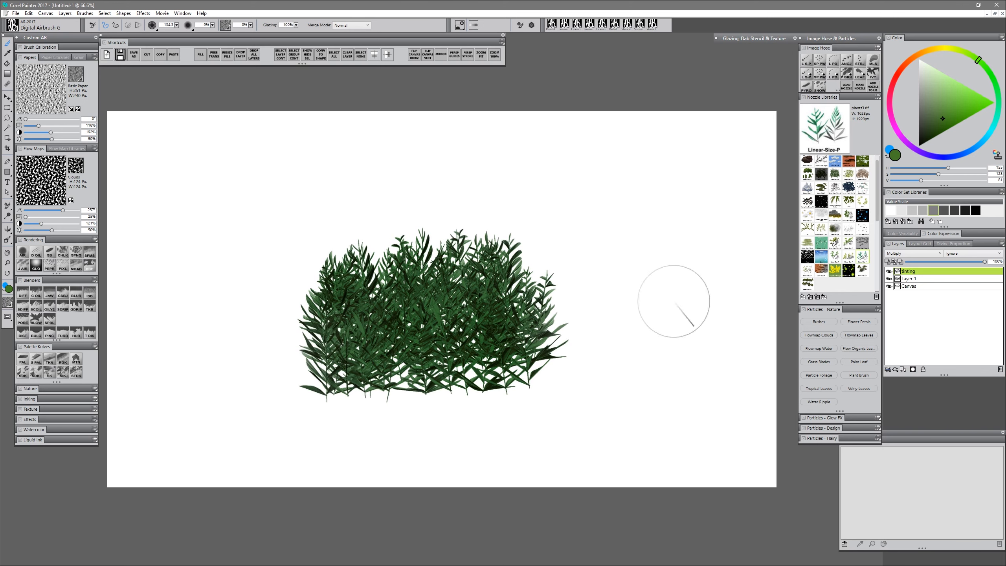
- Remove the selection and paint plants on Layer 1 beside the tinted cluster with the Linear-Size-P Color brush
click(911, 280)
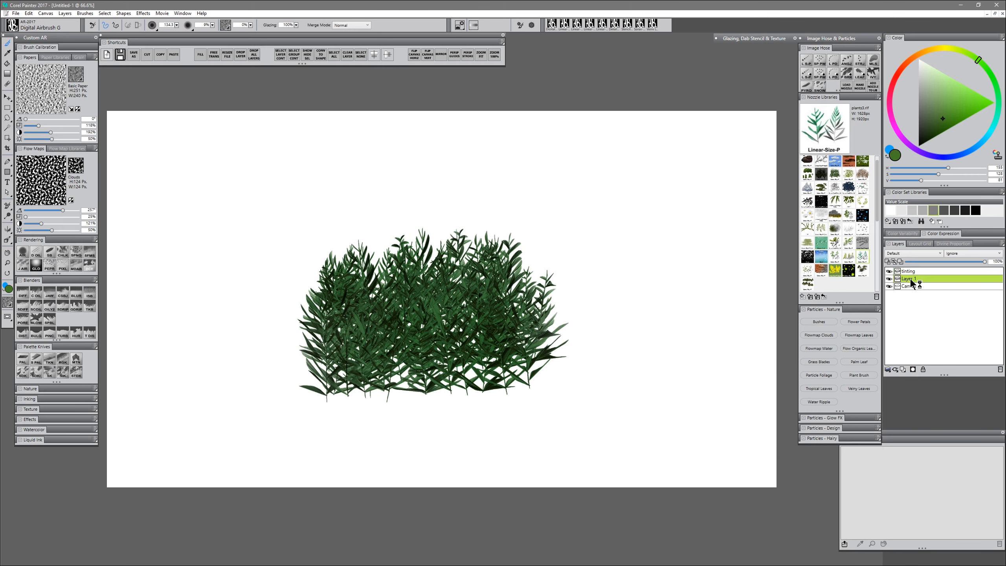
click(807, 76)
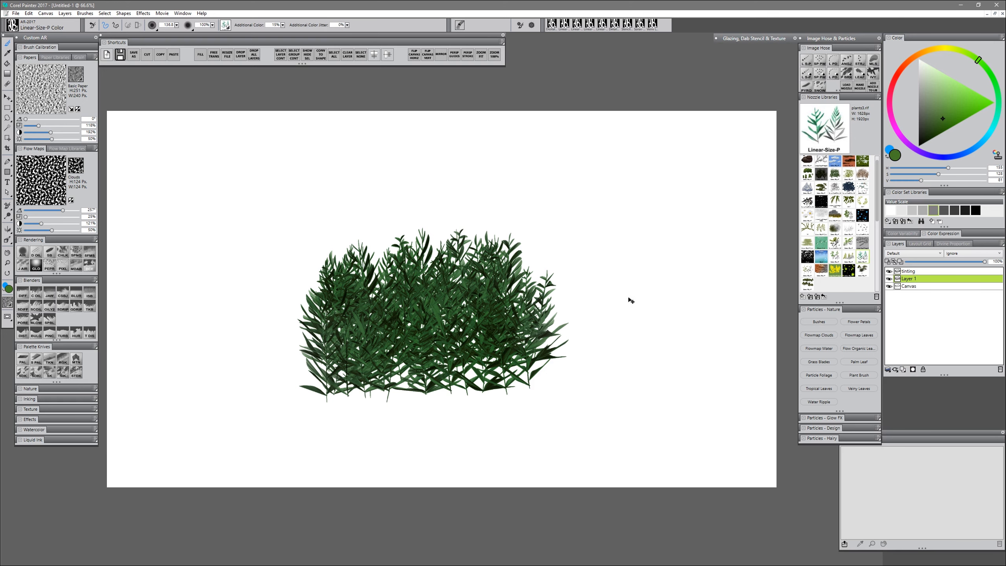
key(ctrl+d)
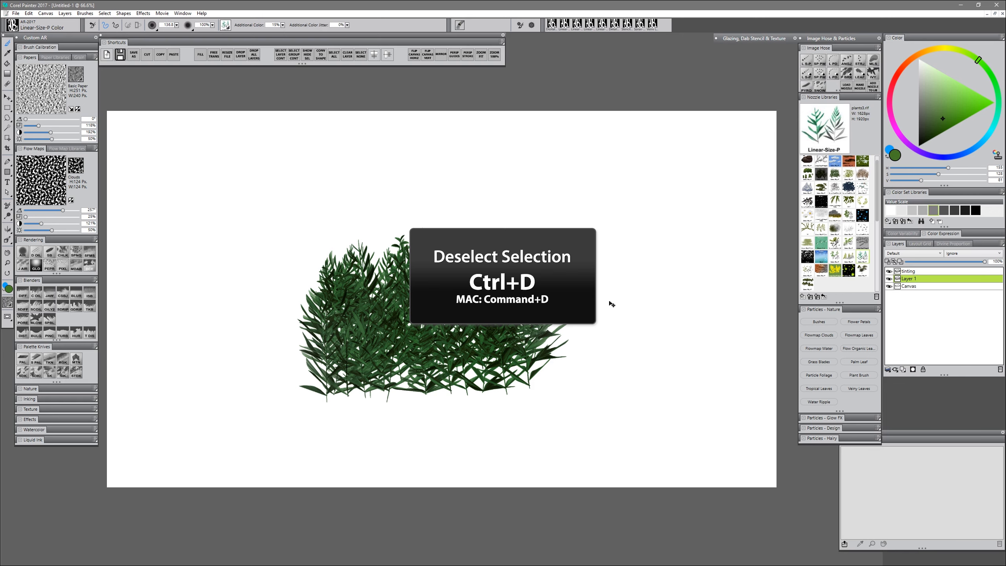
mouse_move(623, 254)
mouse_down()
mouse_move(626, 308)
mouse_move(676, 254)
mouse_move(683, 340)
mouse_move(723, 337)
mouse_up()
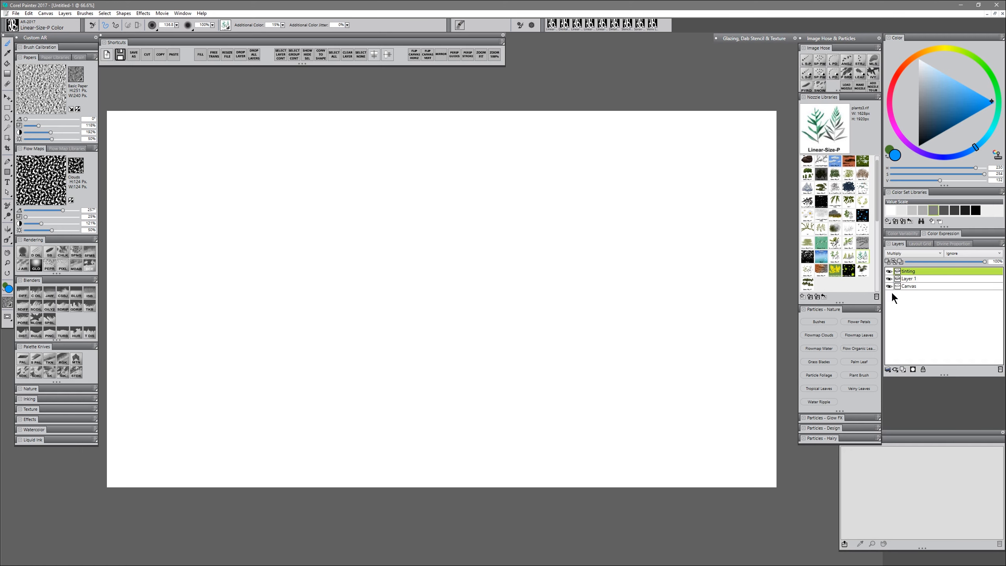
- Set the additional colour to olive and paint a foliage patch on Layer 1 with the Linear-Size-P Angle-D Color brush
click(916, 279)
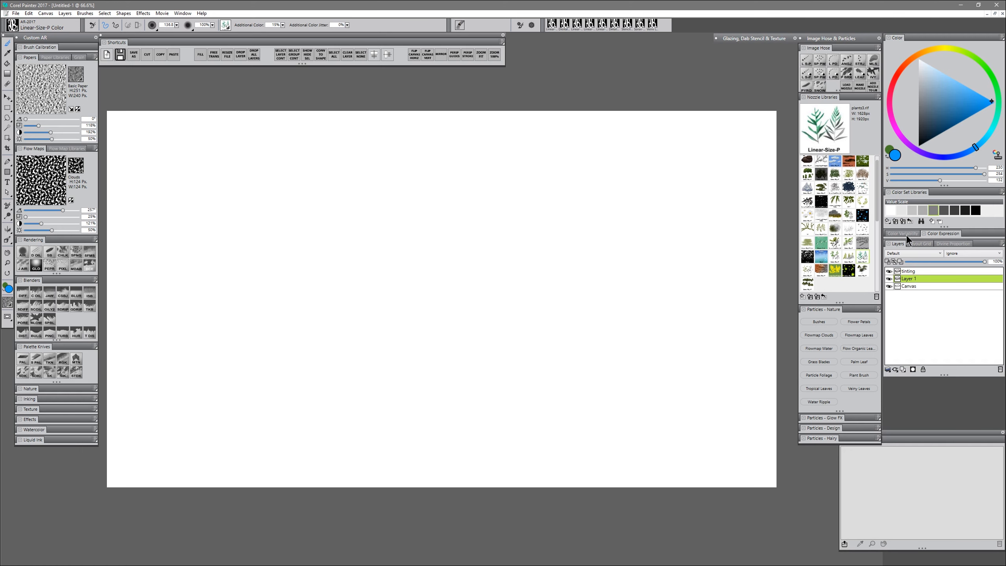
click(890, 149)
click(941, 49)
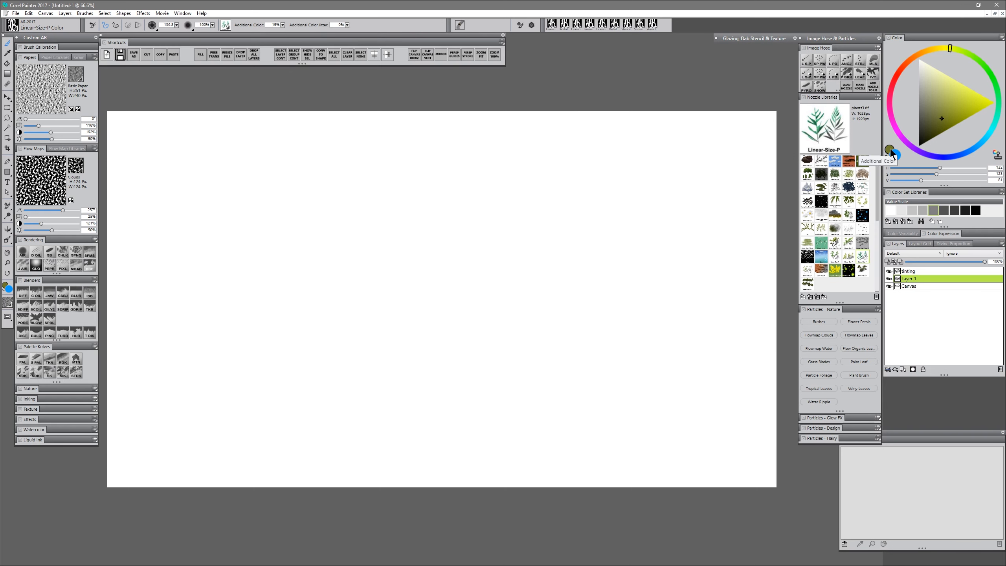
click(834, 77)
mouse_move(294, 214)
mouse_down()
mouse_move(292, 330)
mouse_move(337, 225)
mouse_move(370, 336)
mouse_move(416, 258)
mouse_up()
- Paint a purple foliage patch beside the olive one, plus a grey patch with the Linear-Size-P Angle-D AR brush
click(932, 155)
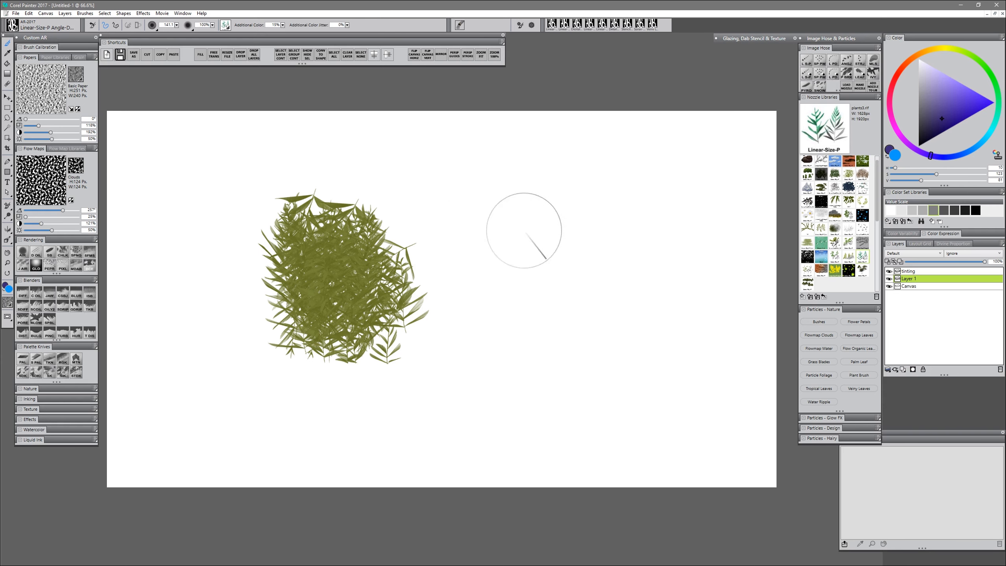
mouse_move(487, 194)
mouse_down()
mouse_move(481, 254)
mouse_move(533, 225)
mouse_move(523, 317)
mouse_up()
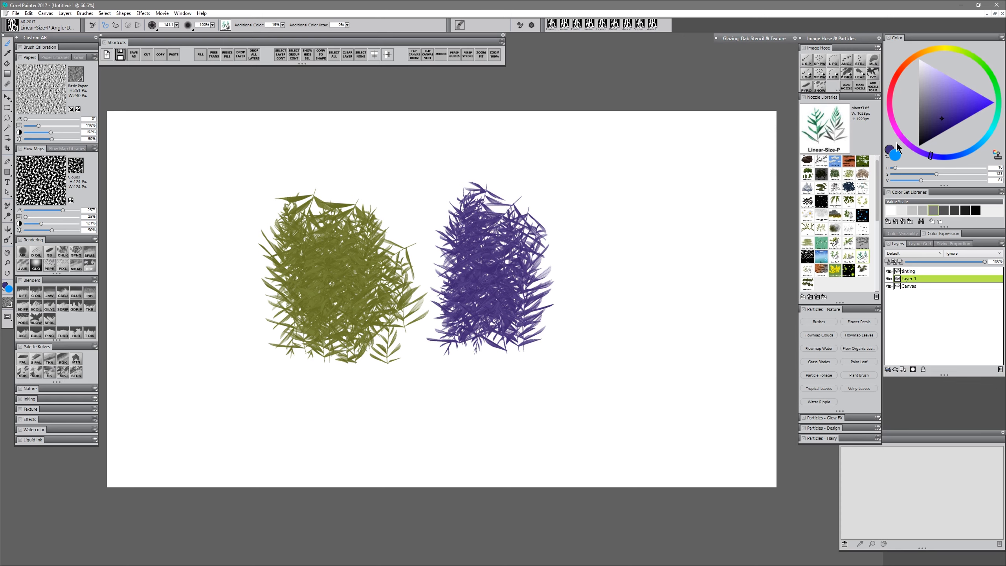
click(818, 61)
mouse_move(650, 179)
mouse_down()
mouse_move(617, 214)
mouse_move(641, 322)
mouse_move(709, 253)
mouse_up()
- Select the content of Layer 1, make the tinting layer active and hide the selection marquee
right_click(912, 278)
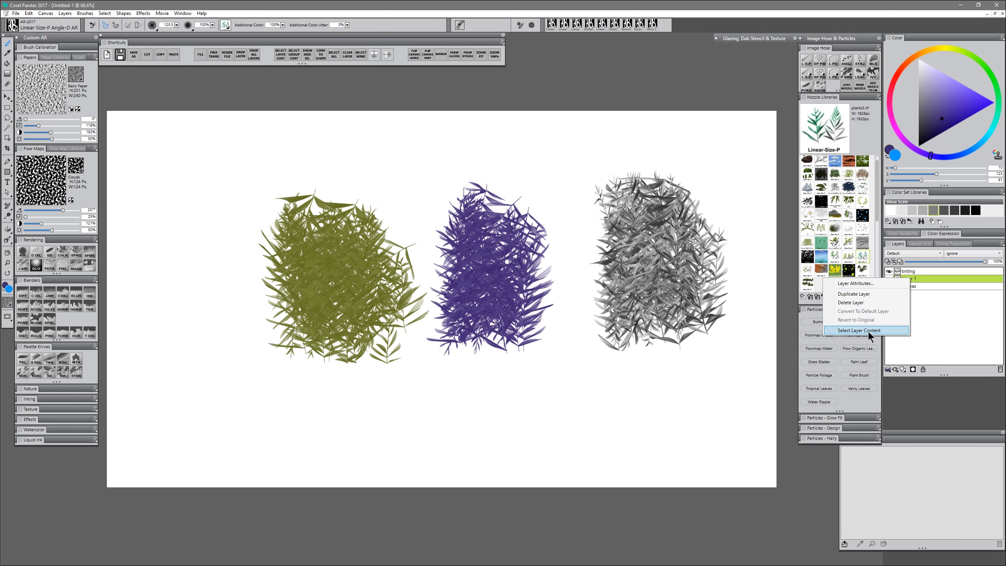
click(868, 331)
click(911, 271)
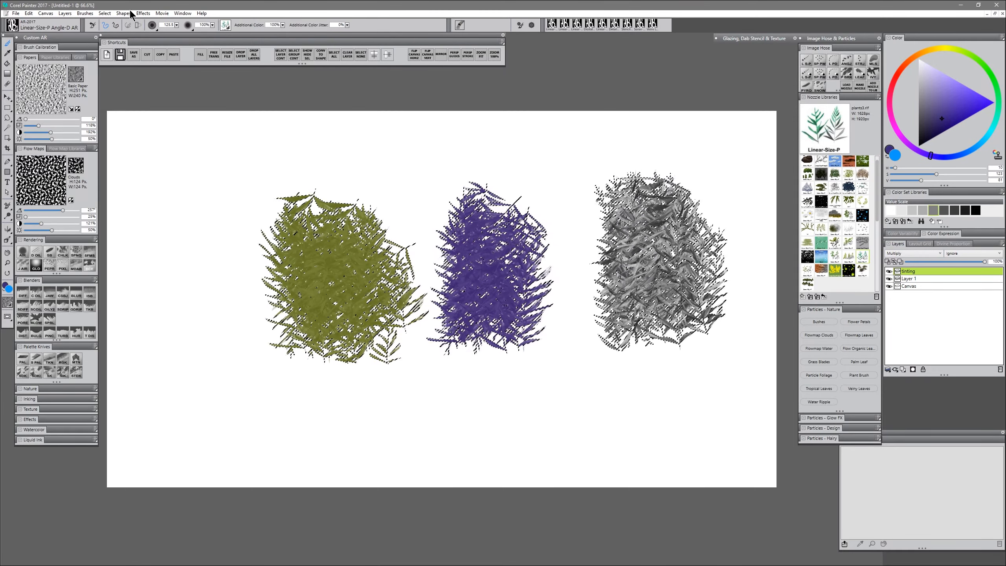
click(106, 14)
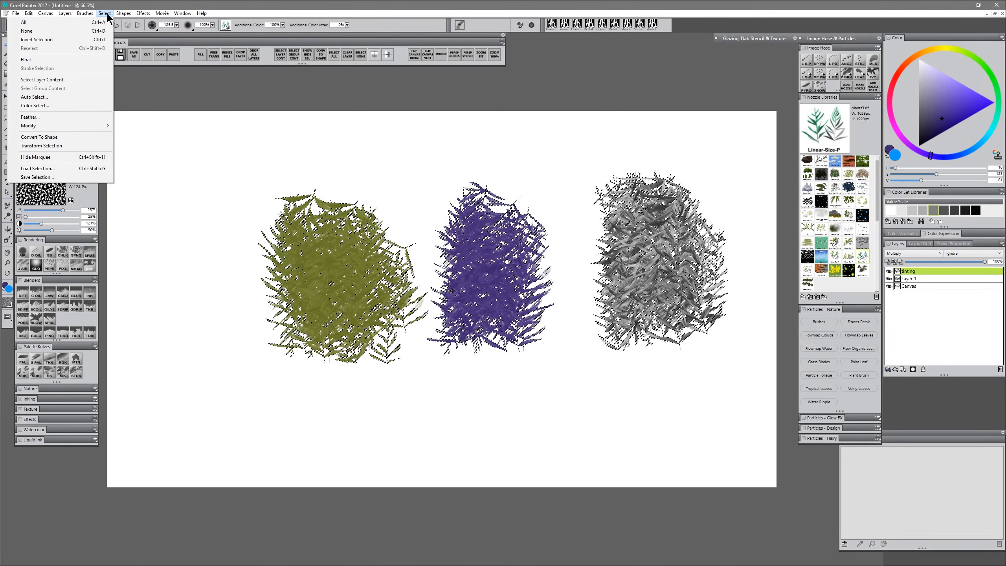
click(79, 157)
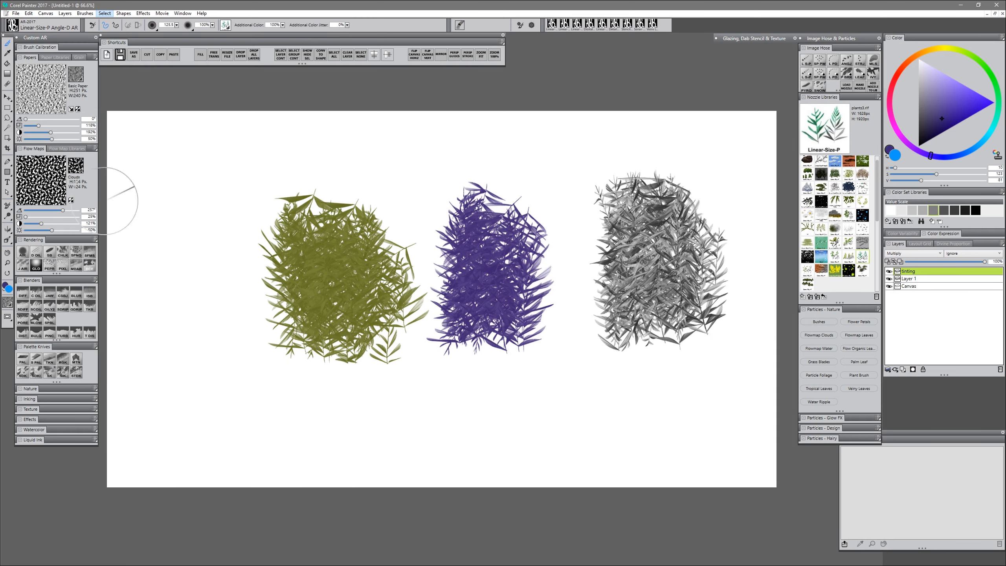
- Tint the grey foliage patch on the tinting layer with Digital Airbrush G, using orange-brown on its upper part and green below
click(21, 253)
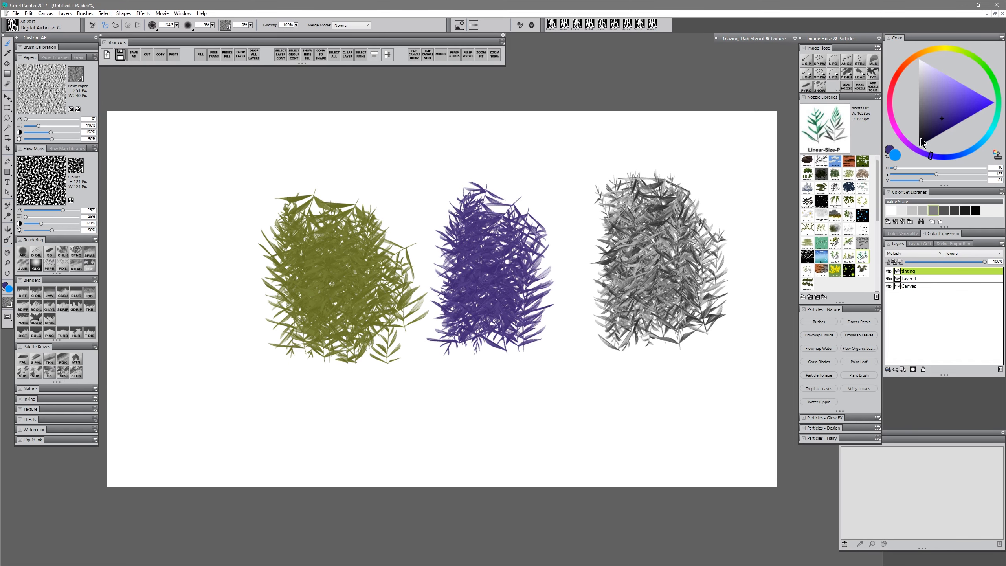
click(896, 156)
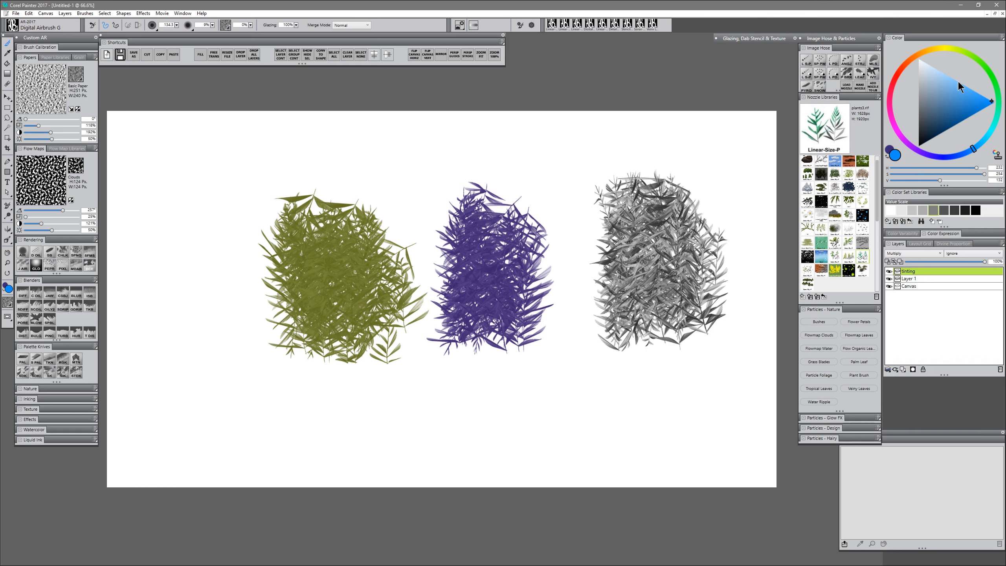
click(969, 54)
drag(944, 109, 948, 110)
click(920, 53)
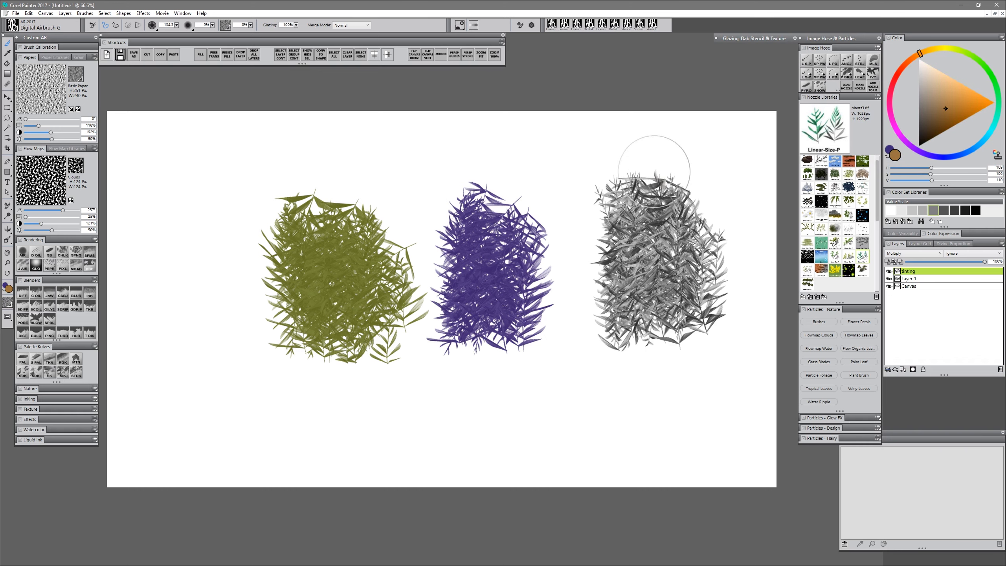
mouse_move(650, 162)
mouse_down()
mouse_move(653, 219)
mouse_move(673, 222)
mouse_move(636, 298)
mouse_move(707, 348)
mouse_move(716, 369)
mouse_up()
click(977, 57)
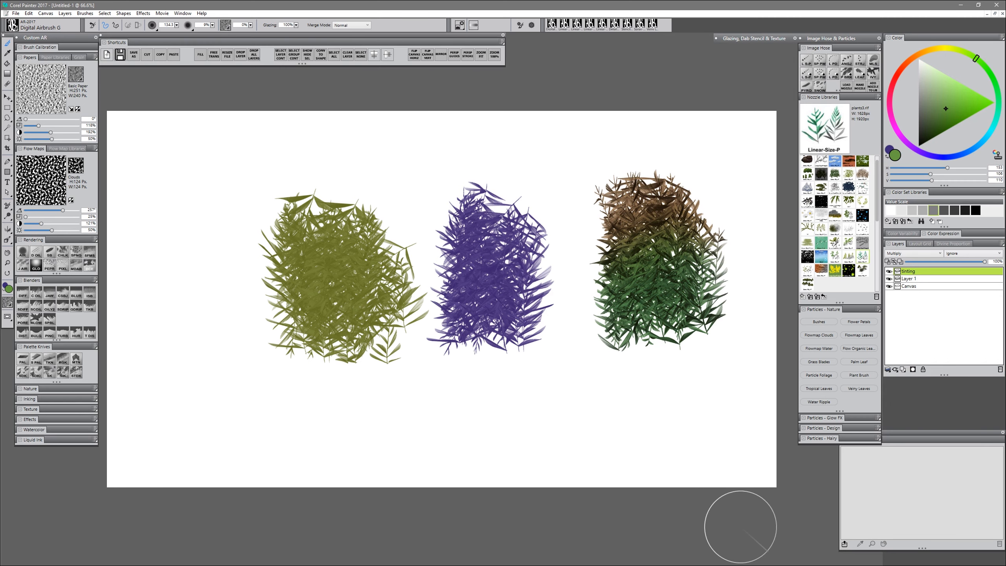